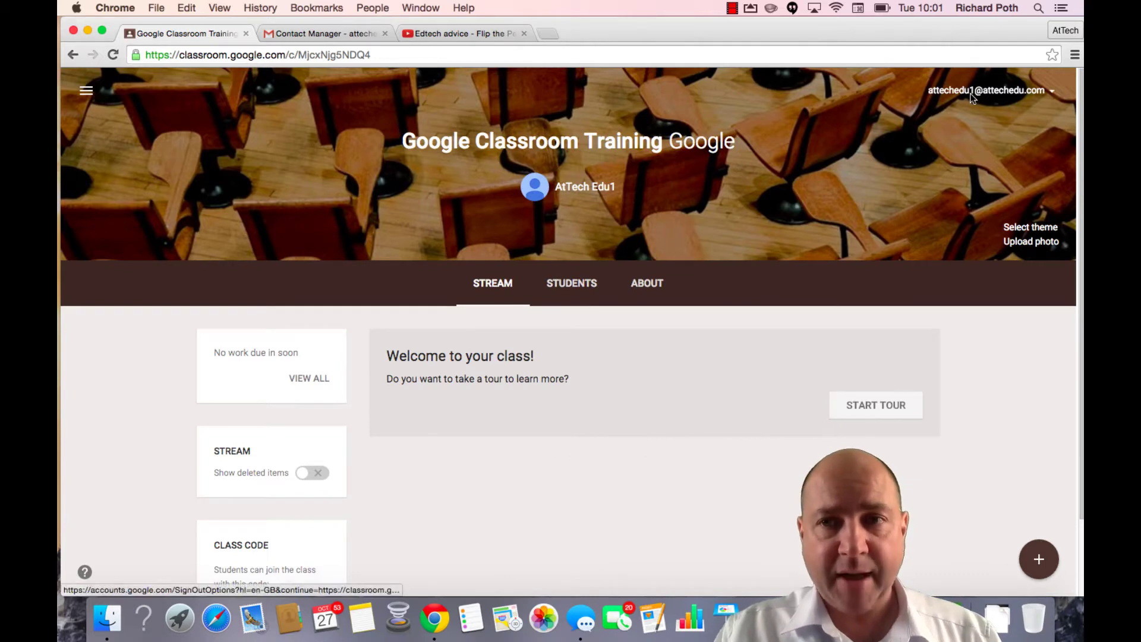
Open the + menu in the Google Classroom Training stream to create an announcement
{"action": "left_click", "coordinate": [1039, 560]}
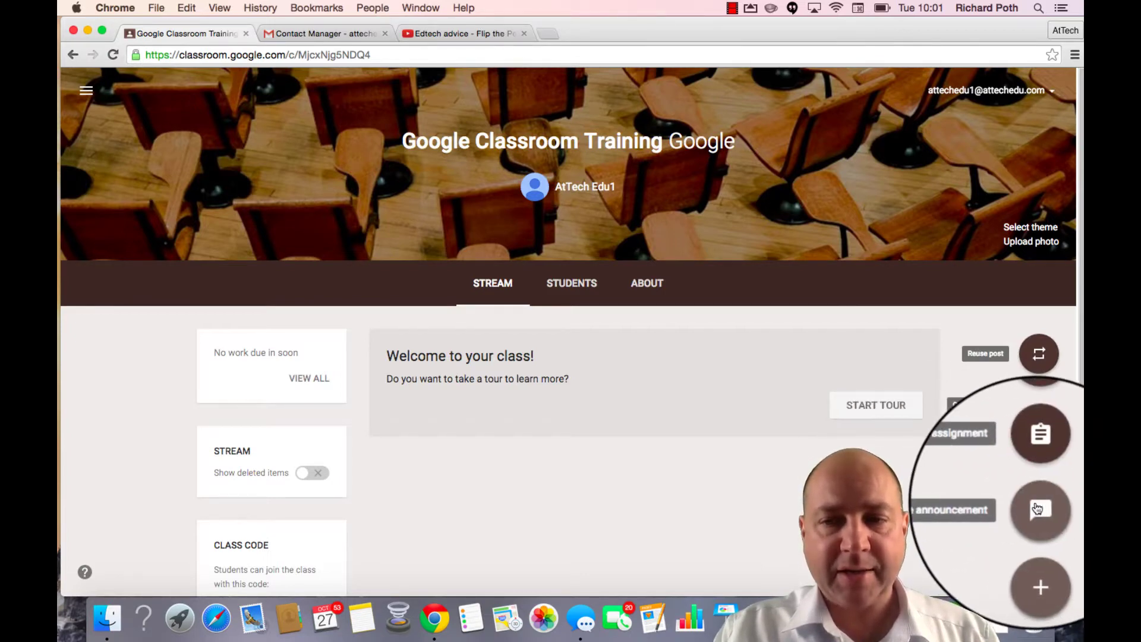
Write the announcement text 'Let's all Flip the Pen'
{"action": "left_click", "coordinate": [1035, 506]}
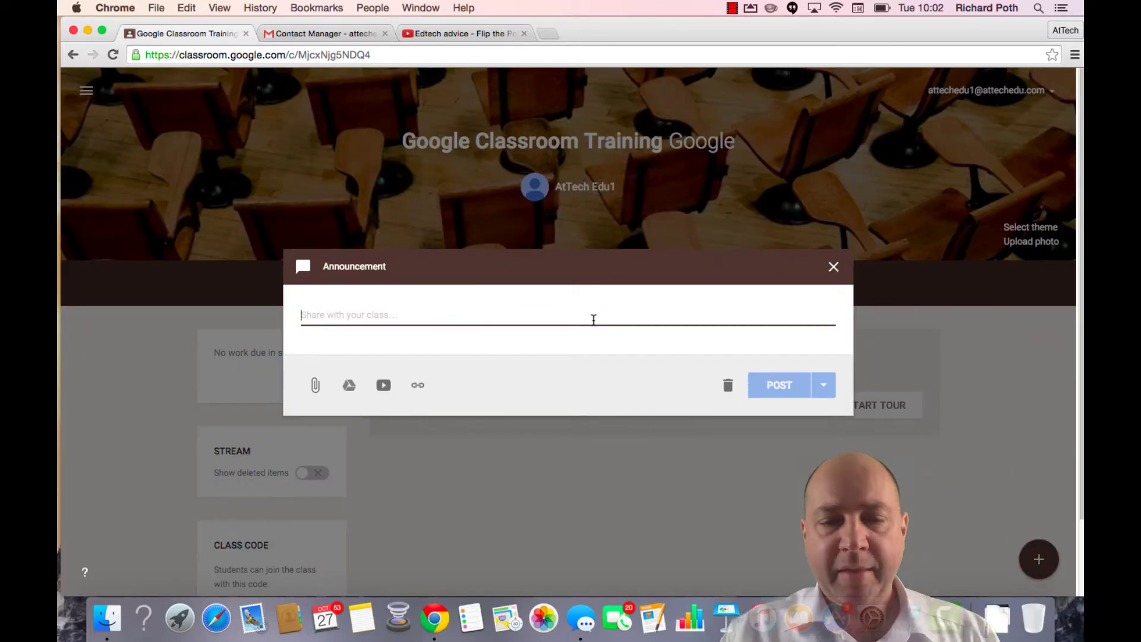
{"action": "type", "text": "4"}
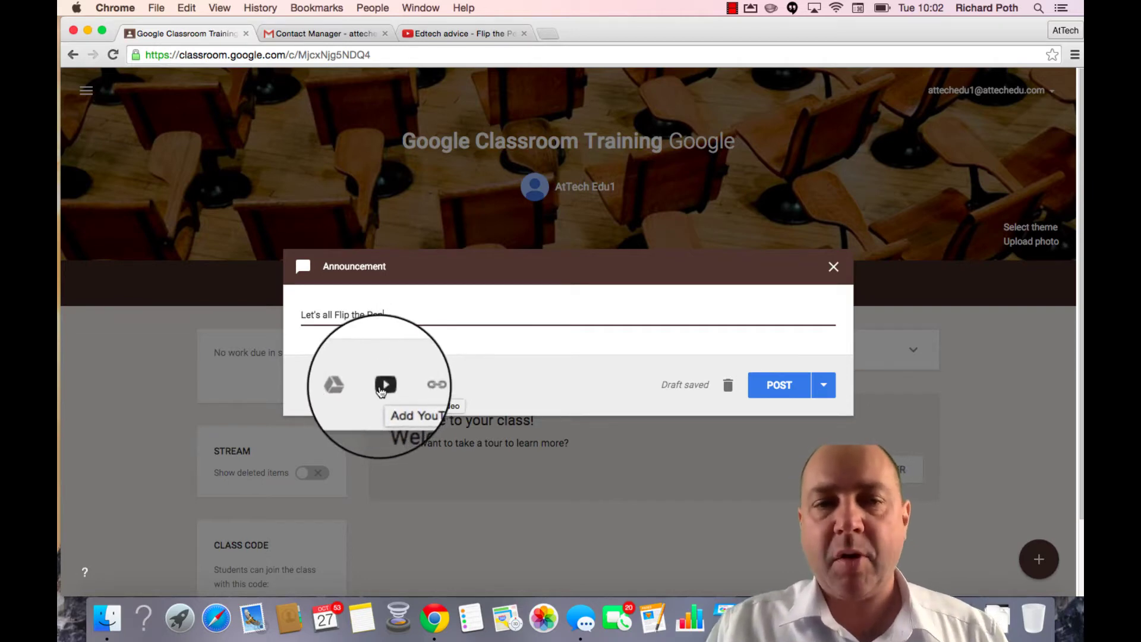
Attach the Edtech advice 'Flip the Pen' YouTube video to the draft using its copied URL
{"action": "left_click", "coordinate": [384, 388]}
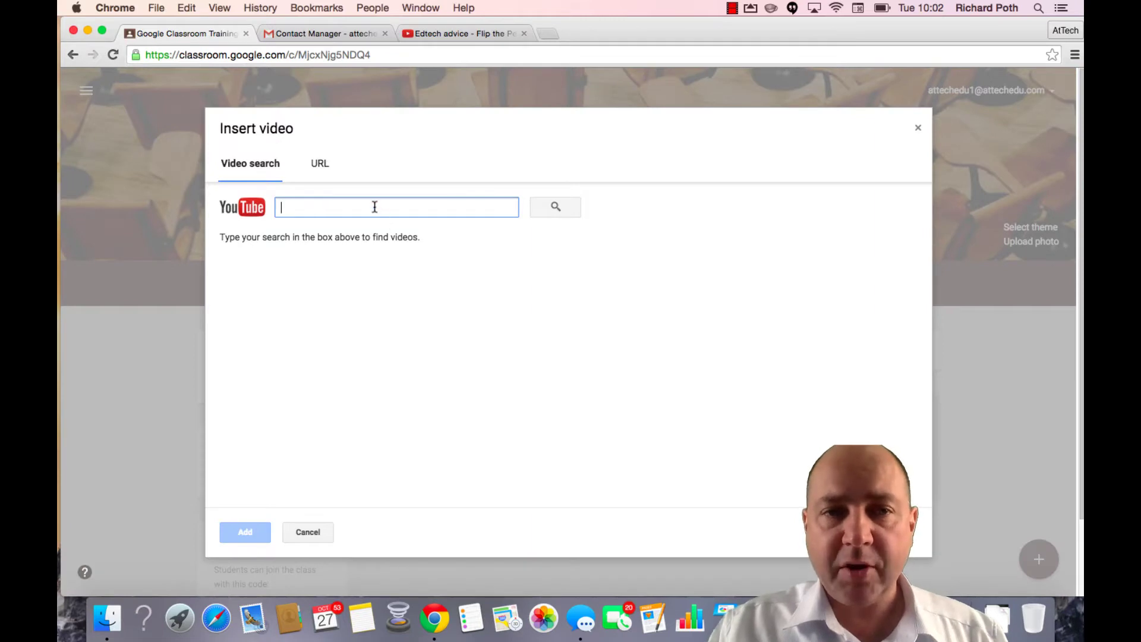
{"action": "left_click", "coordinate": [320, 164]}
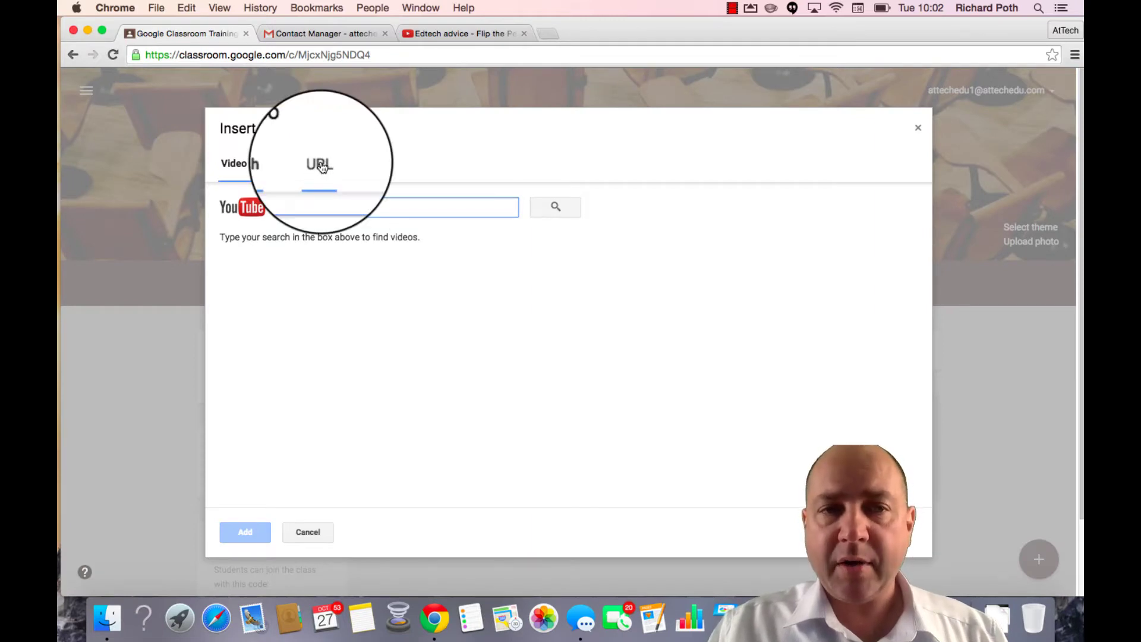
{"action": "left_click", "coordinate": [465, 34]}
{"action": "left_click", "coordinate": [405, 55]}
{"action": "key", "text": "super+c"}
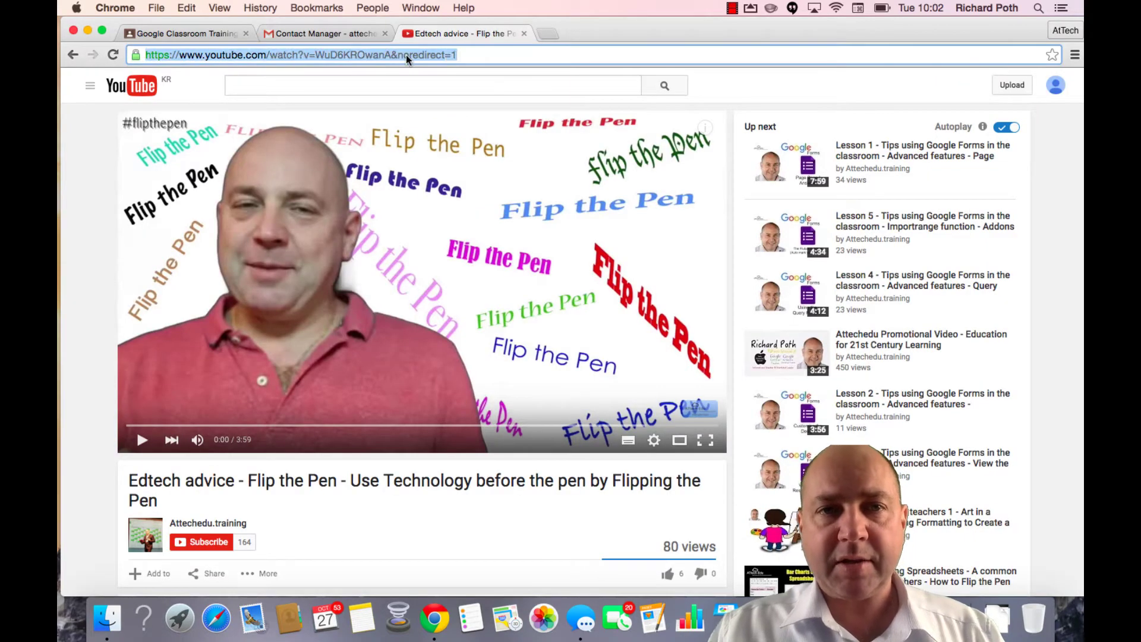
{"action": "left_click", "coordinate": [177, 36]}
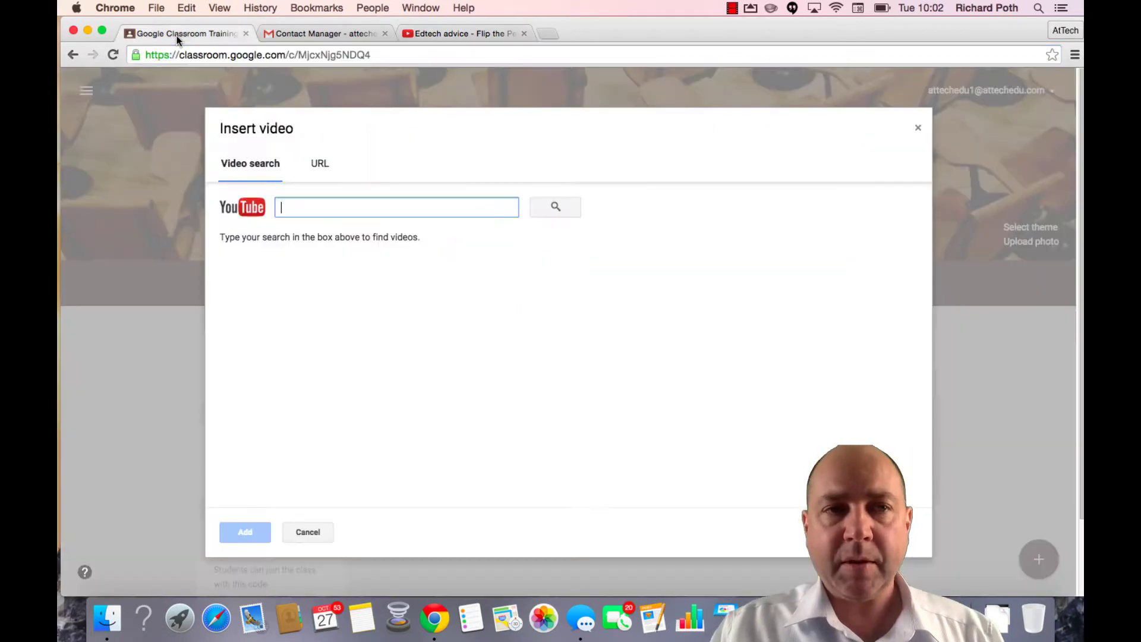
{"action": "left_click", "coordinate": [319, 162]}
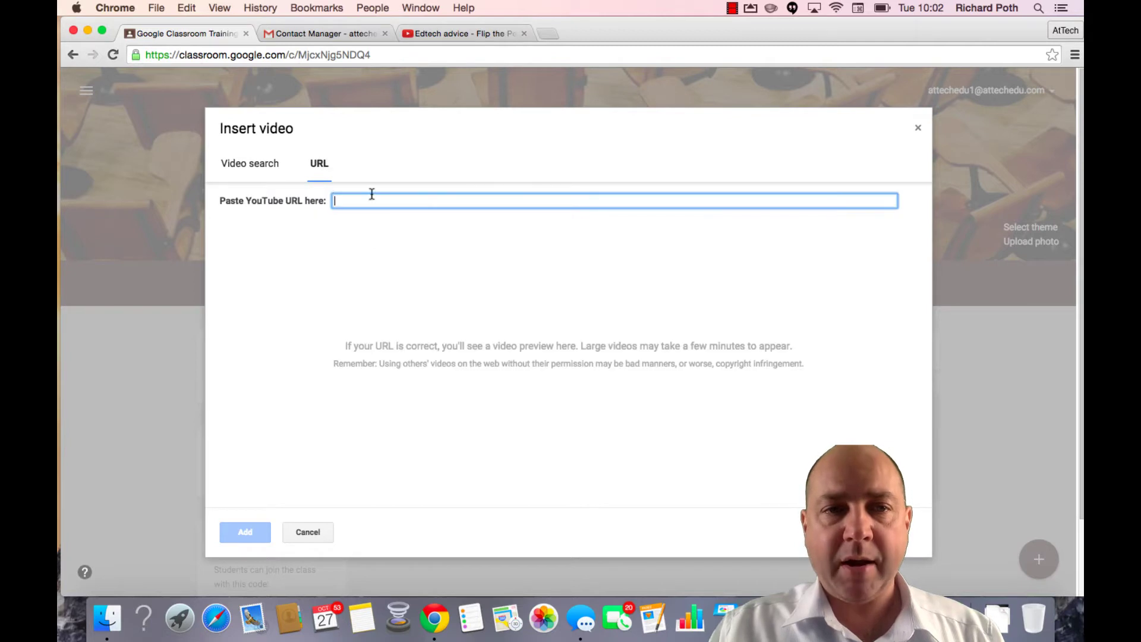
{"action": "key", "text": "super+v"}
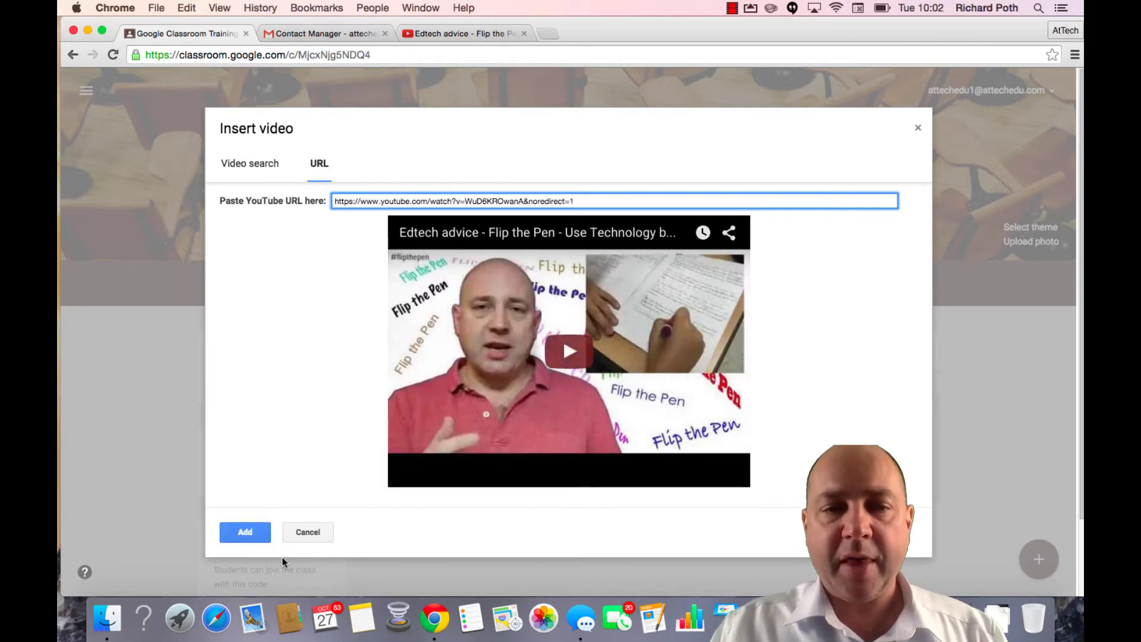
{"action": "left_click", "coordinate": [246, 532]}
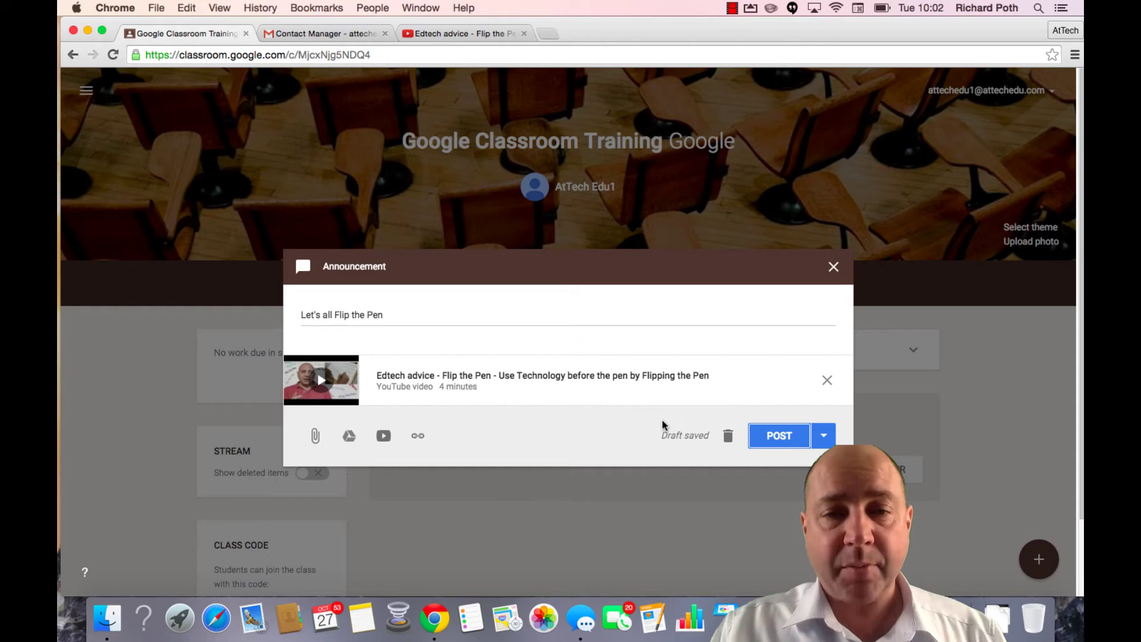
Post the 'Let's all Flip the Pen' announcement from the POST dropdown
{"action": "left_click", "coordinate": [823, 437]}
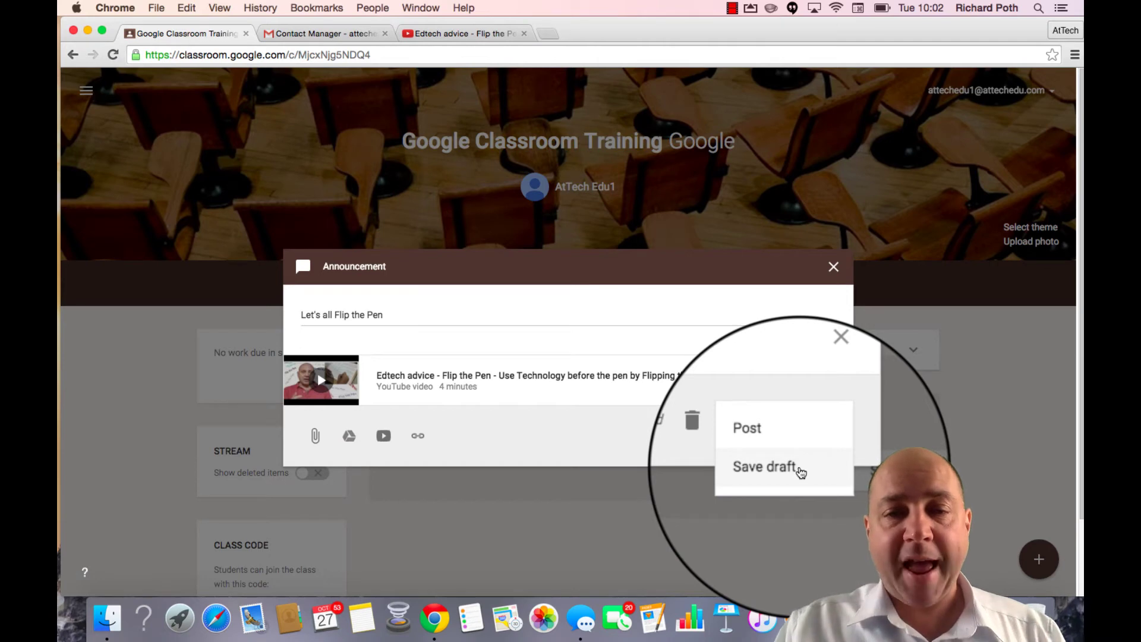
{"action": "left_click", "coordinate": [796, 449]}
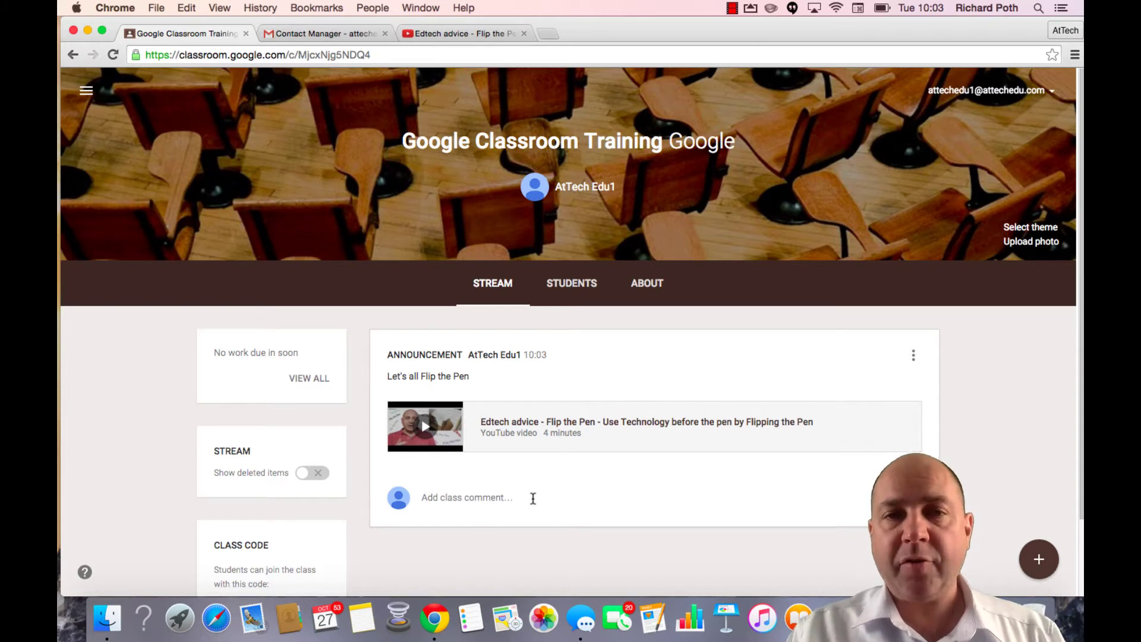
Post the class comment 'What do you think of this video?' under the announcement
{"action": "left_click", "coordinate": [533, 499]}
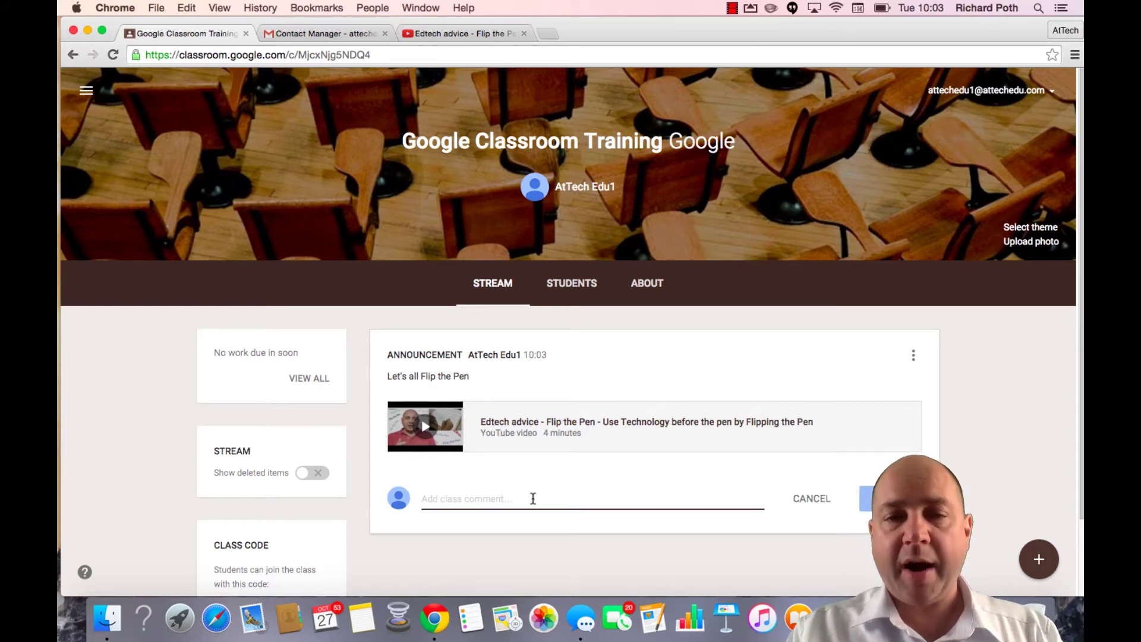
{"action": "type", "text": "What do you think of this vi"}
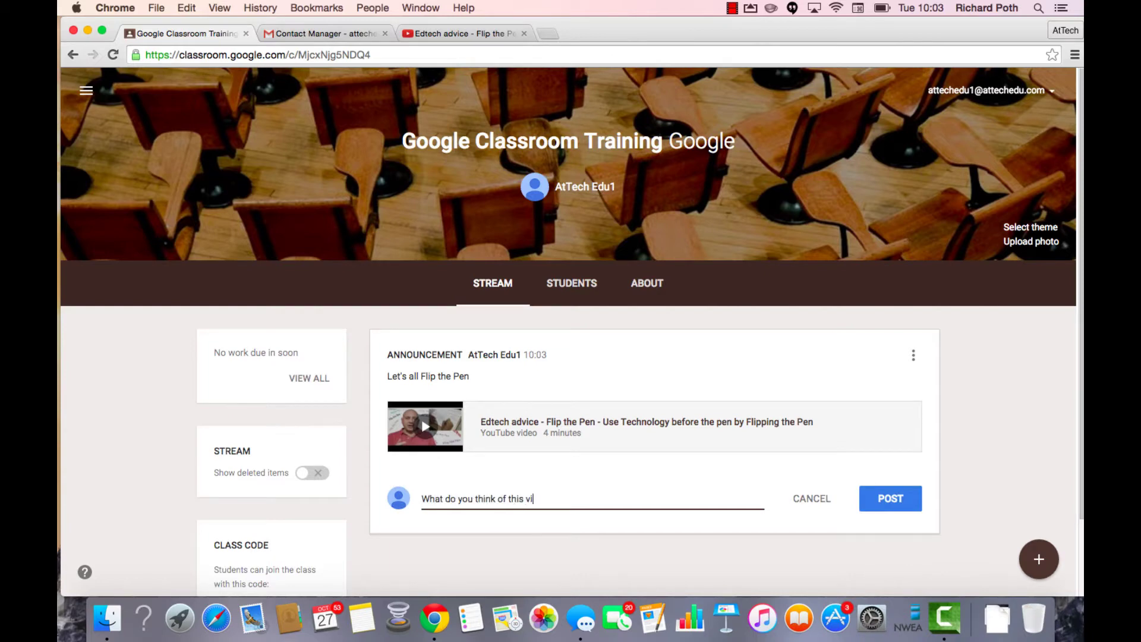
{"action": "left_click", "coordinate": [897, 497]}
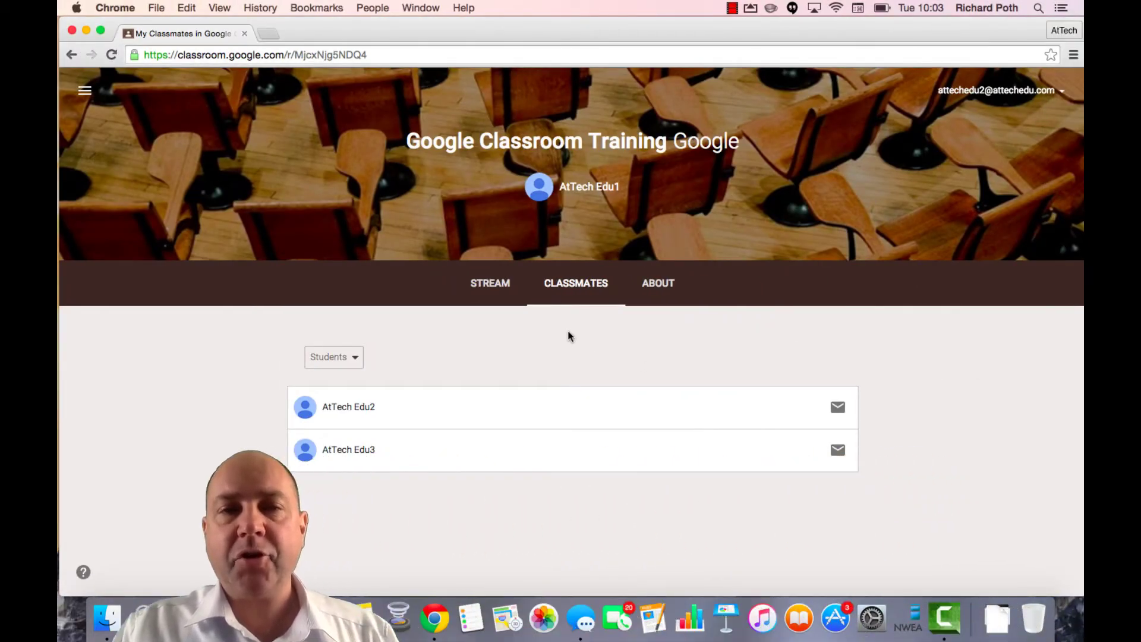
As the student, watch the attached Flip the Pen video and return to the stream
{"action": "left_click", "coordinate": [493, 286]}
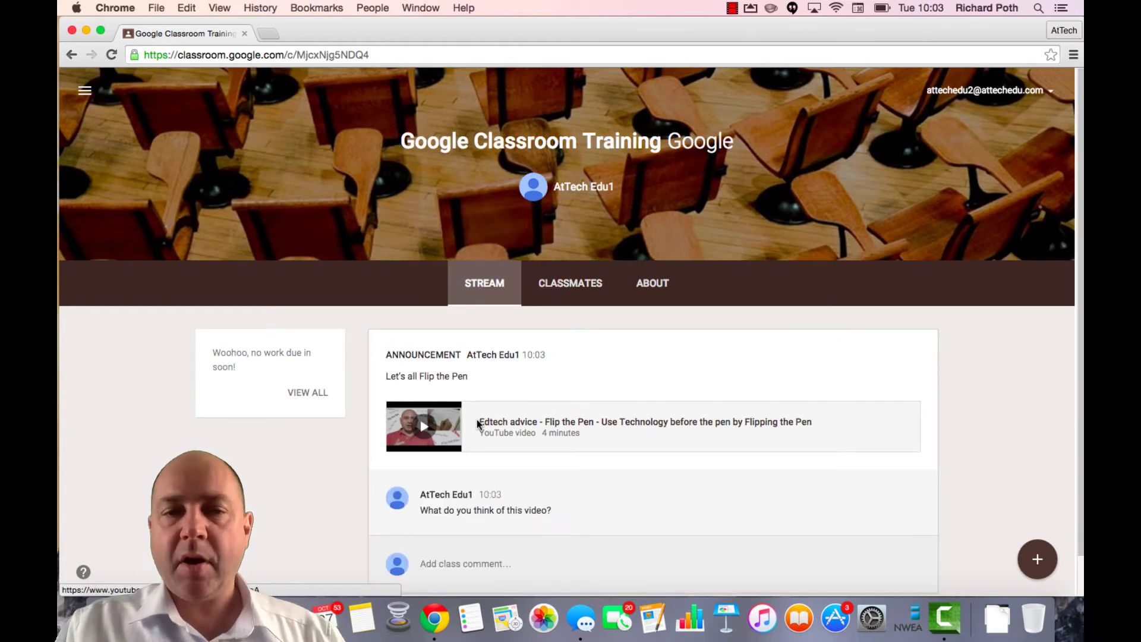
{"action": "left_click", "coordinate": [427, 427]}
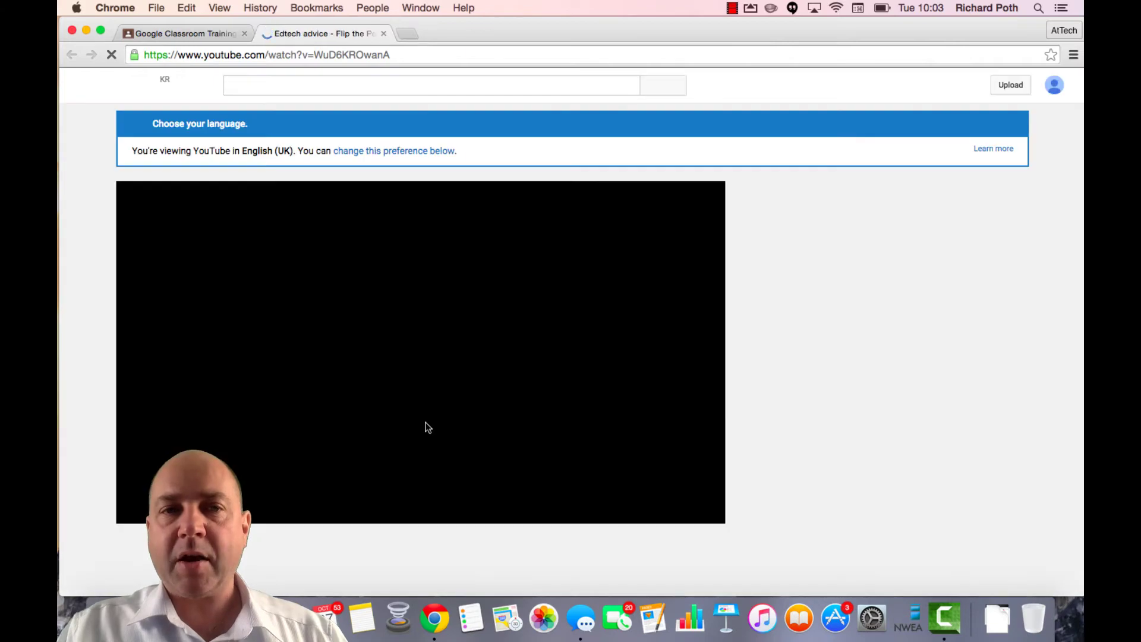
{"action": "key", "text": "super+w"}
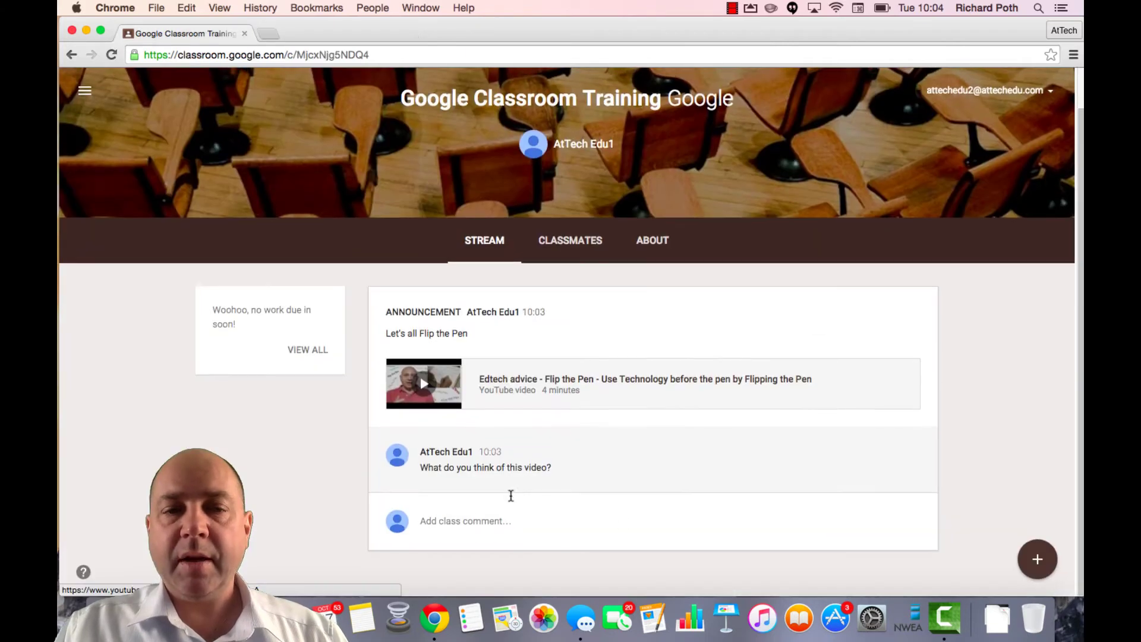
Post the student comment 'This video is great! I love flip the pen!'
{"action": "left_click", "coordinate": [570, 520]}
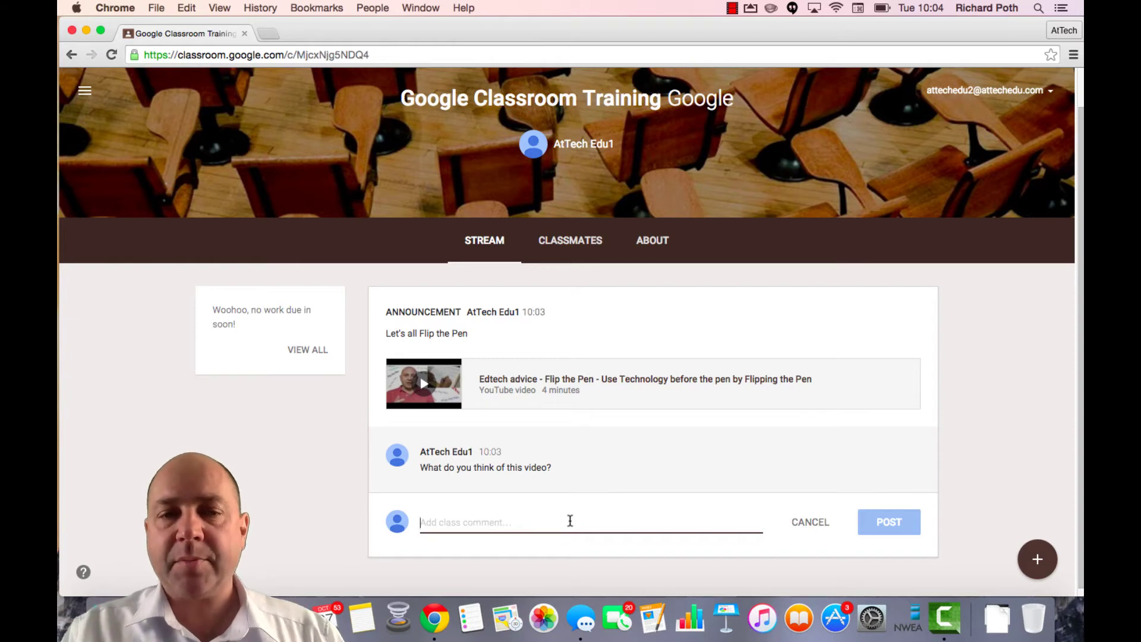
{"action": "type", "text": "This video is grw"}
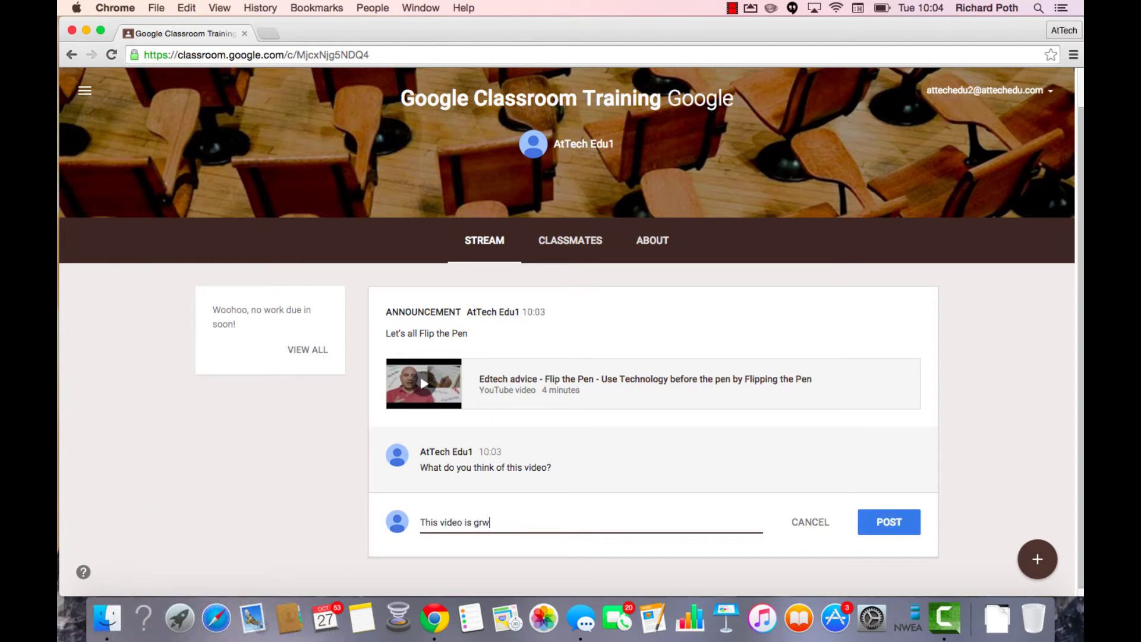
{"action": "type", "text": "n!"}
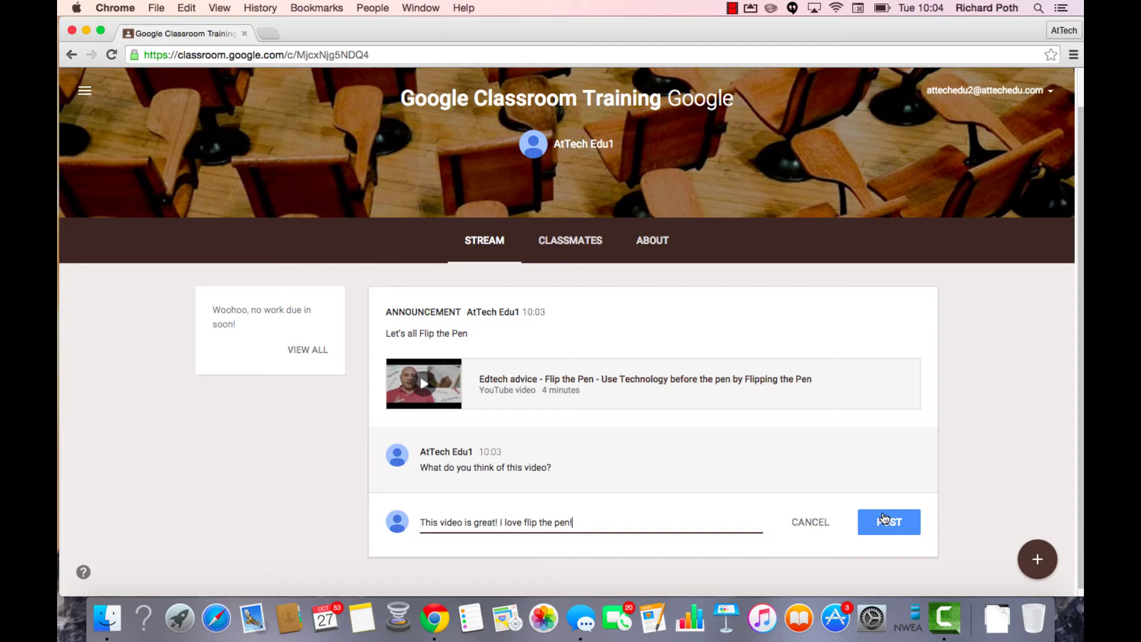
{"action": "left_click", "coordinate": [887, 523]}
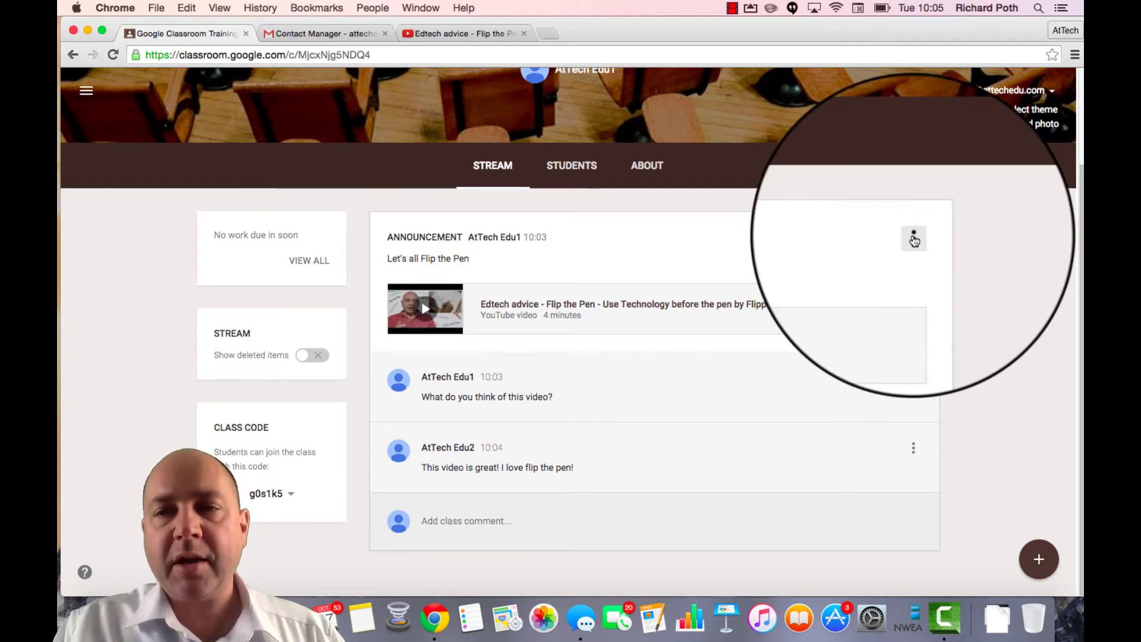
As the teacher, check the announcement and student-comment option menus, leaving both unchanged
{"action": "left_click", "coordinate": [915, 237]}
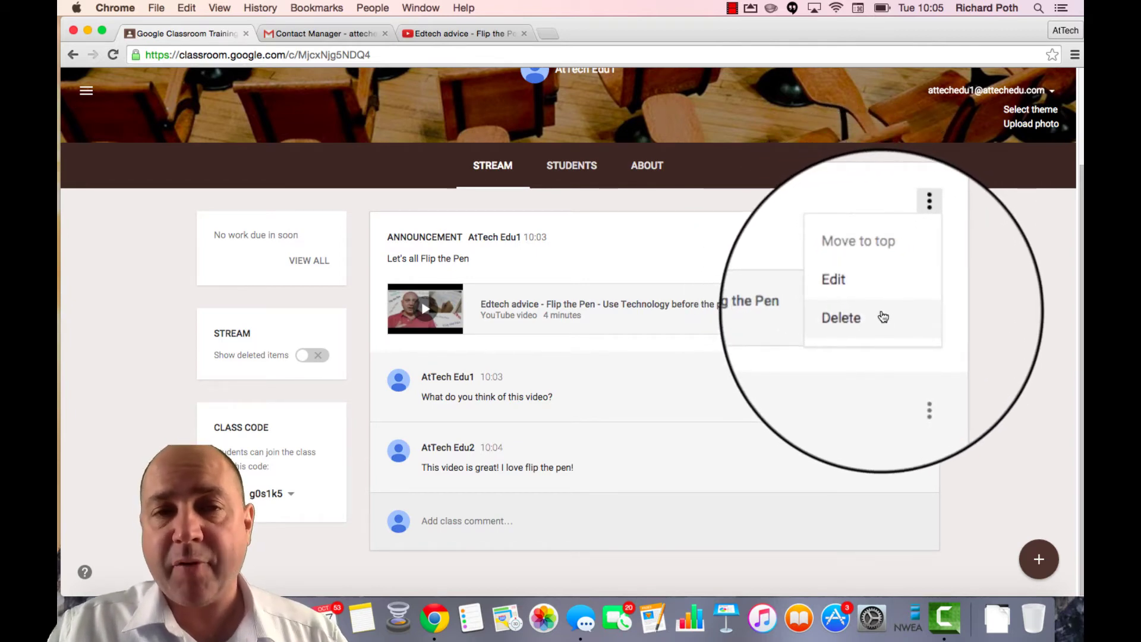
{"action": "left_click", "coordinate": [708, 237]}
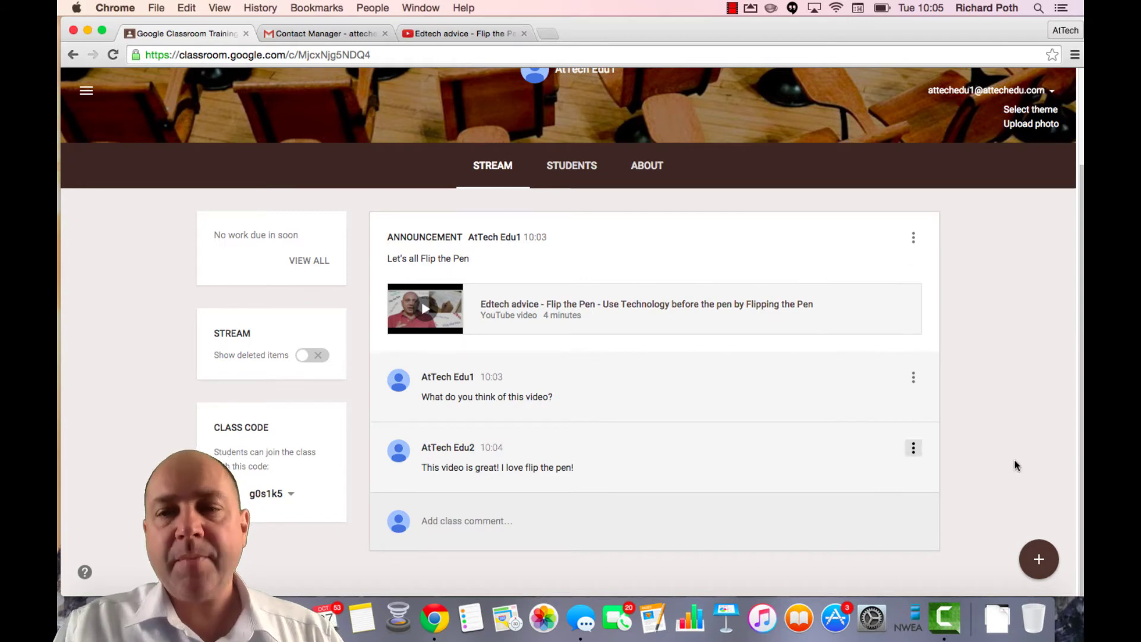
{"action": "left_click", "coordinate": [913, 448]}
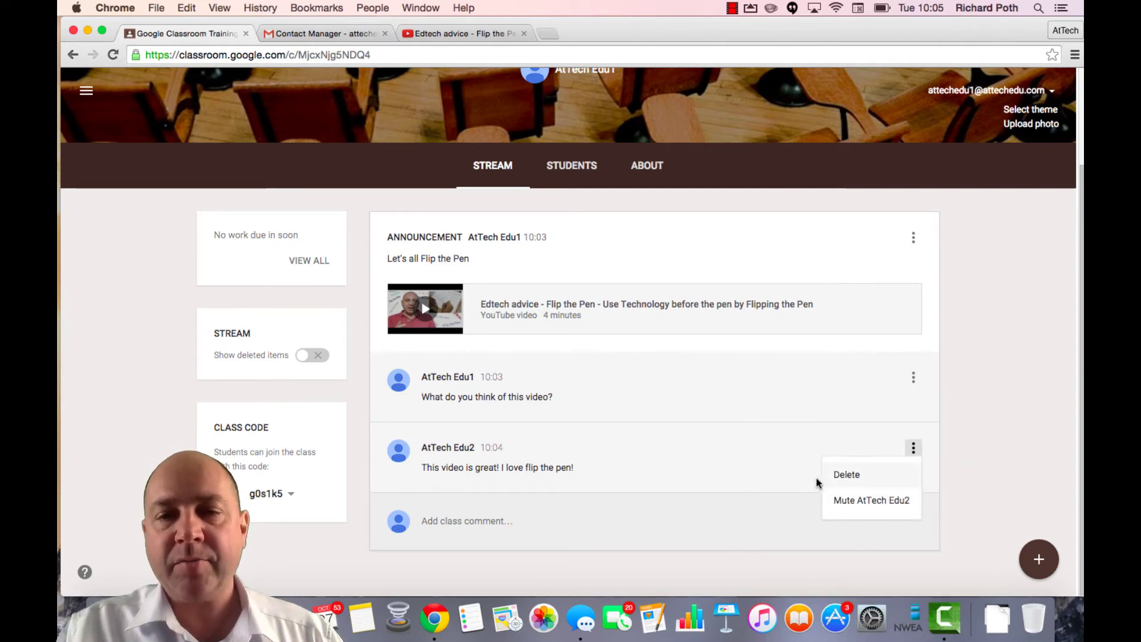
{"action": "left_click", "coordinate": [750, 450]}
{"action": "mouse_move", "coordinate": [890, 450]}
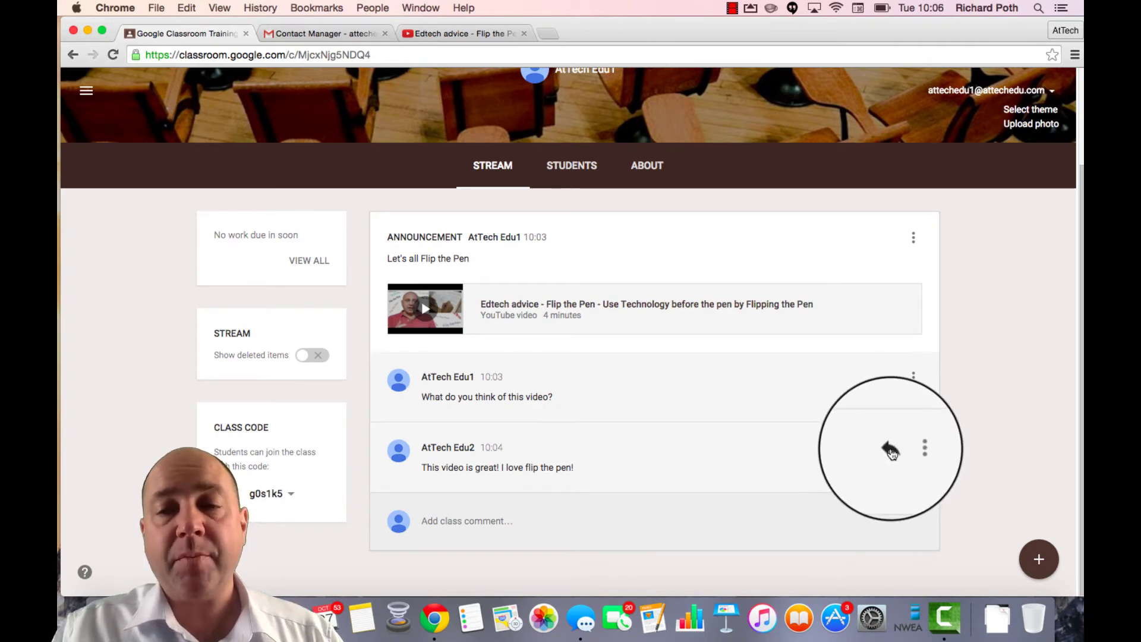
Reply to the student's comment with a mention and 'Great Comment.', then go to the student's window
{"action": "left_click", "coordinate": [890, 451]}
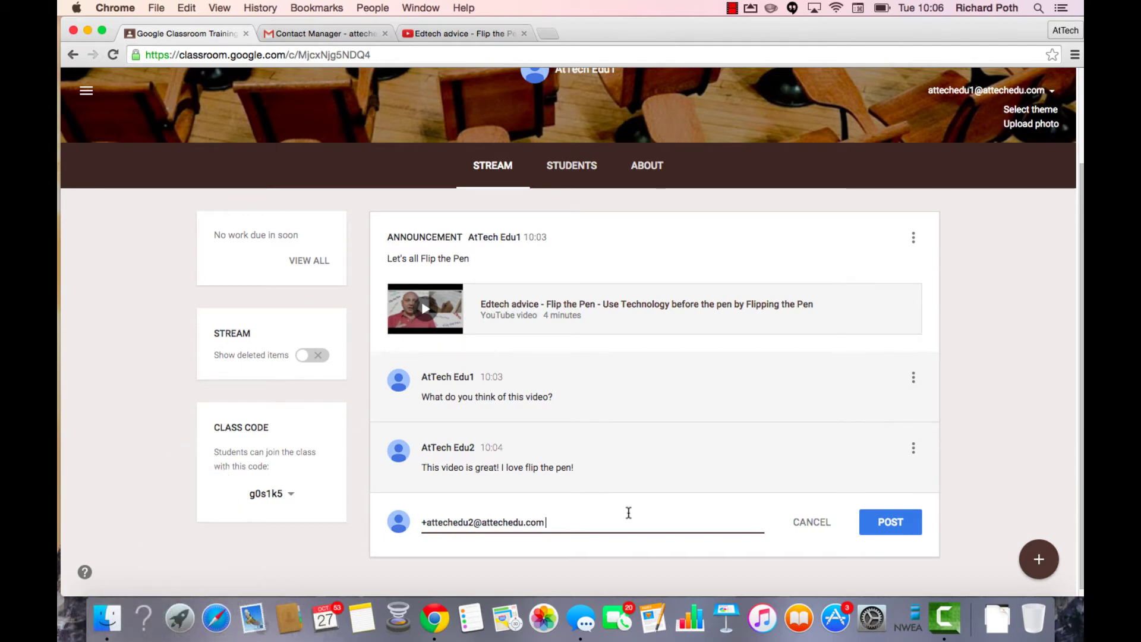
{"action": "type", "text": "Great Comment."}
{"action": "left_click", "coordinate": [891, 522]}
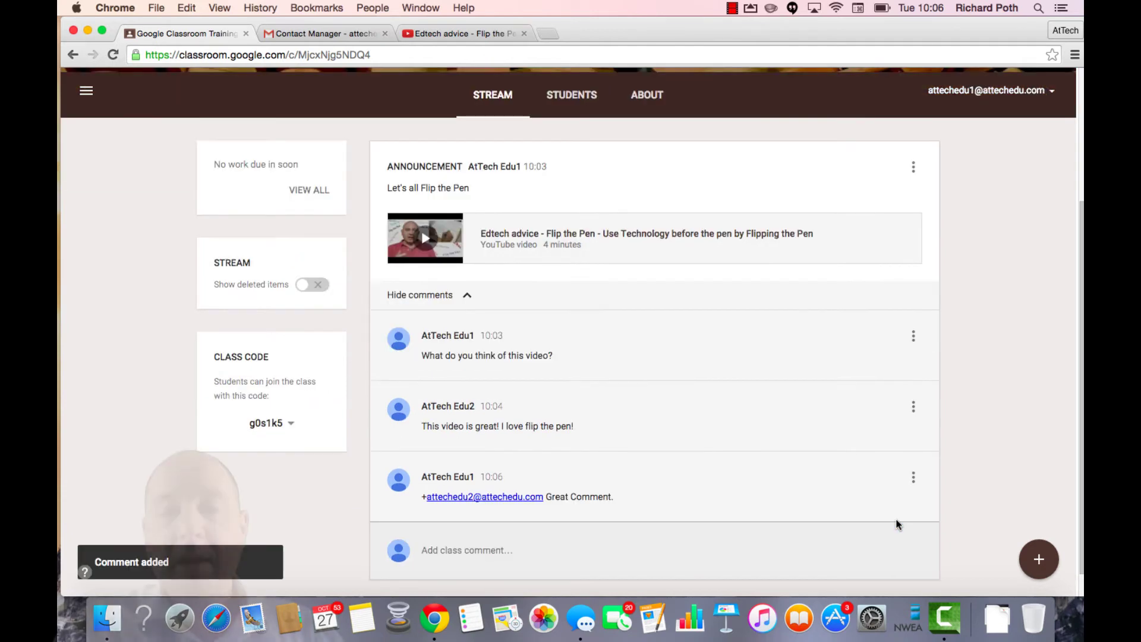
{"action": "key", "text": "super+grave"}
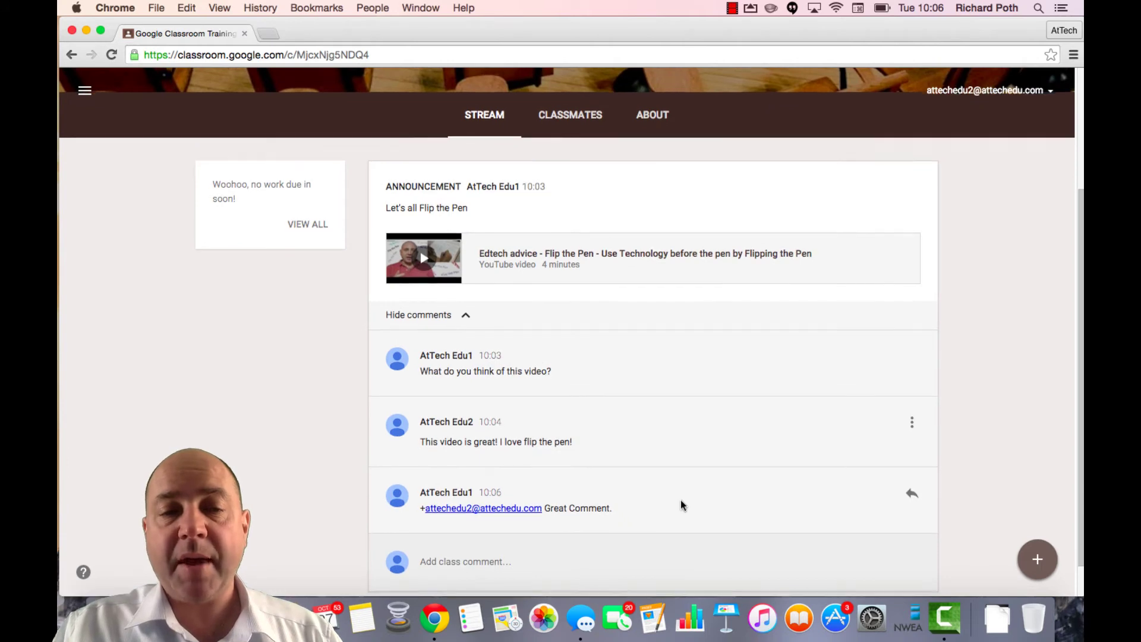
Open the 'Re: Let's all Flip the Pen' mention notification in the student's Gmail
{"action": "scroll", "coordinate": [680, 505], "scroll_direction": "down", "scroll_amount": 1}
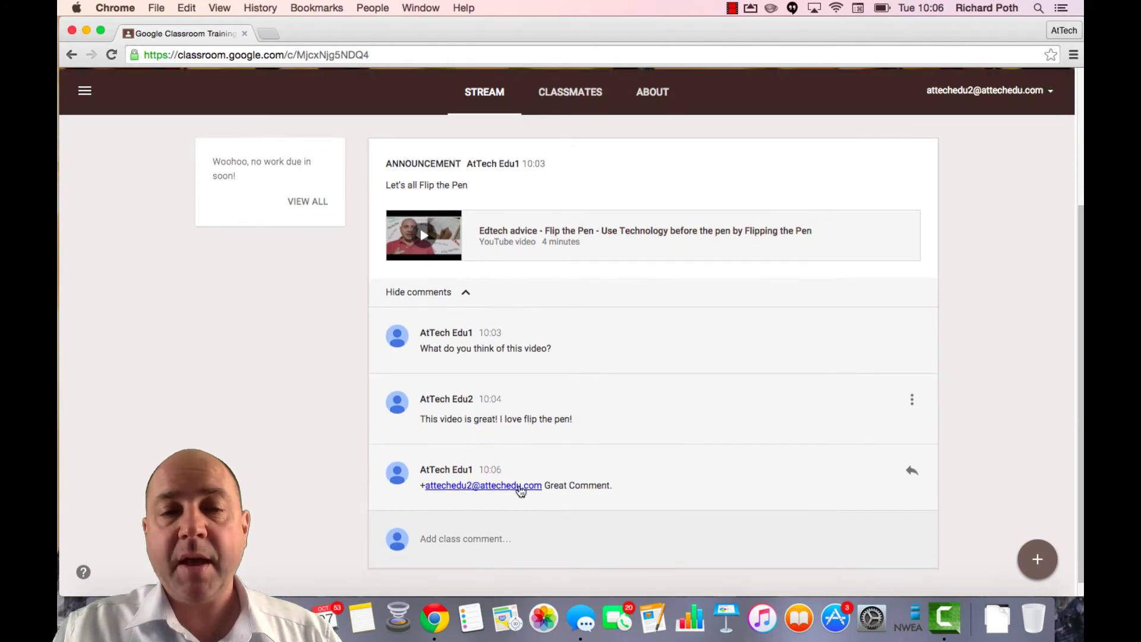
{"action": "left_click", "coordinate": [267, 33]}
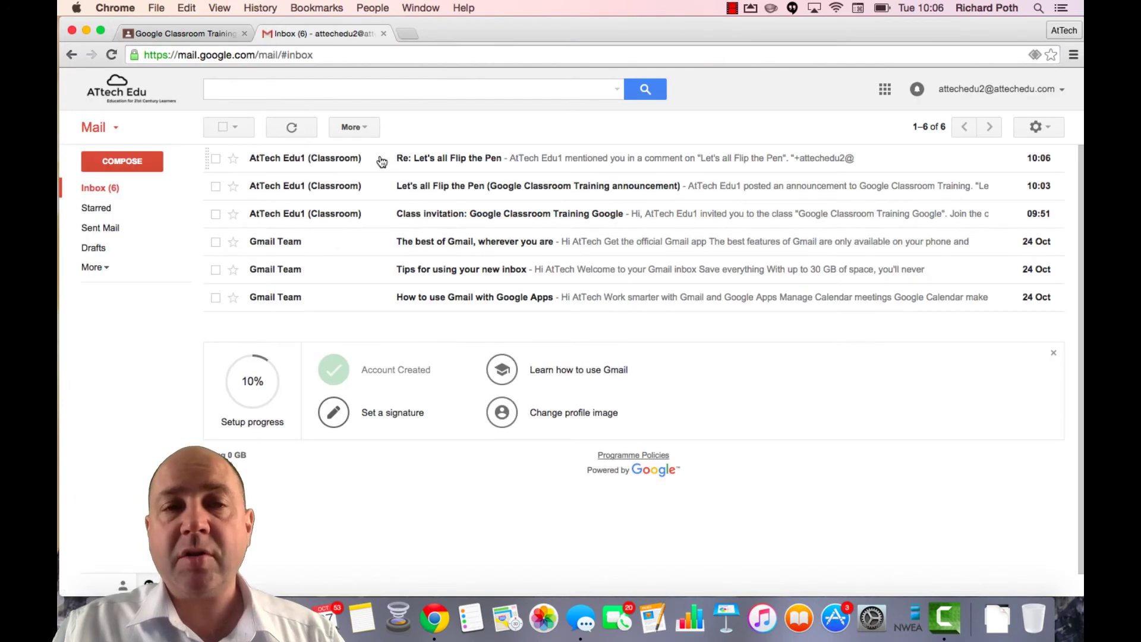
{"action": "left_click", "coordinate": [380, 161]}
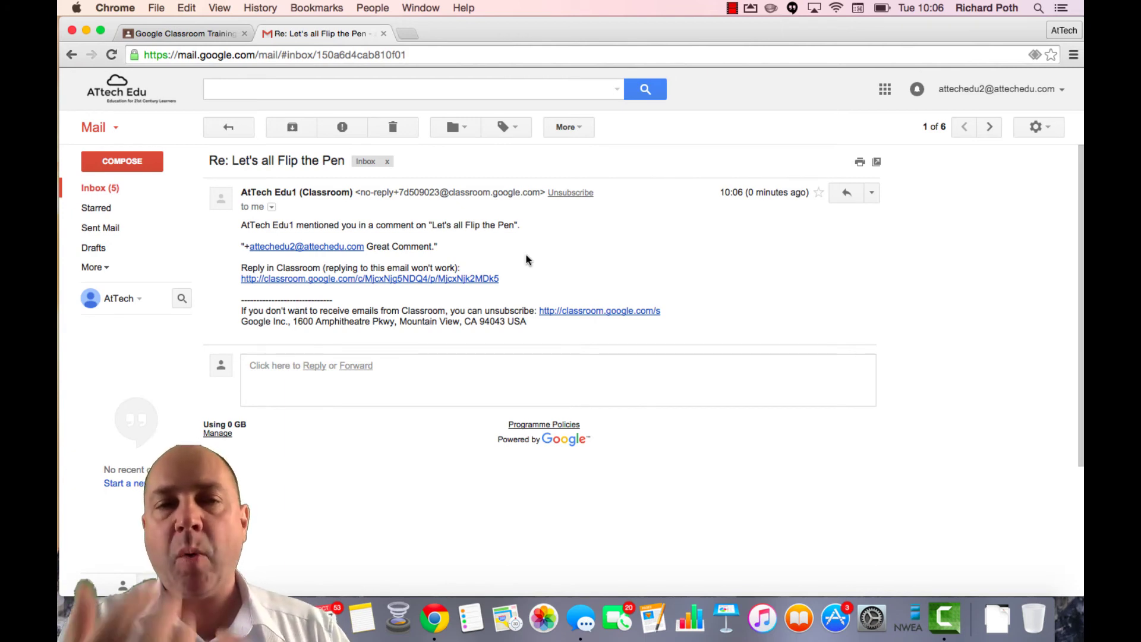
Back in the Classroom stream, start the student's reply to the teacher's comment
{"action": "key", "text": "super+1"}
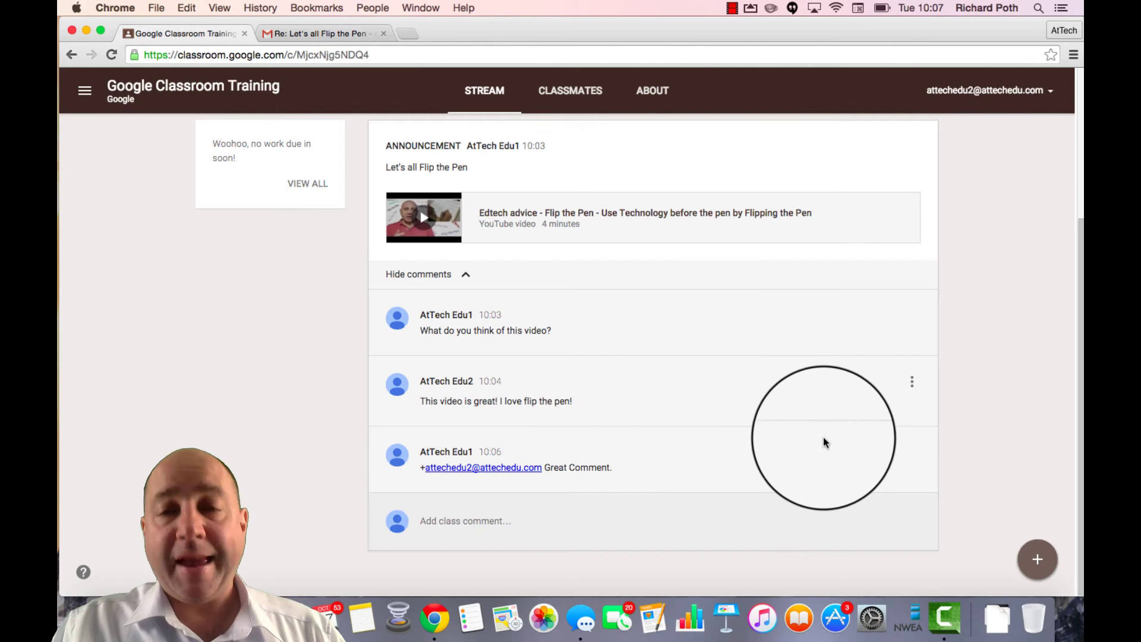
{"action": "mouse_move", "coordinate": [910, 455]}
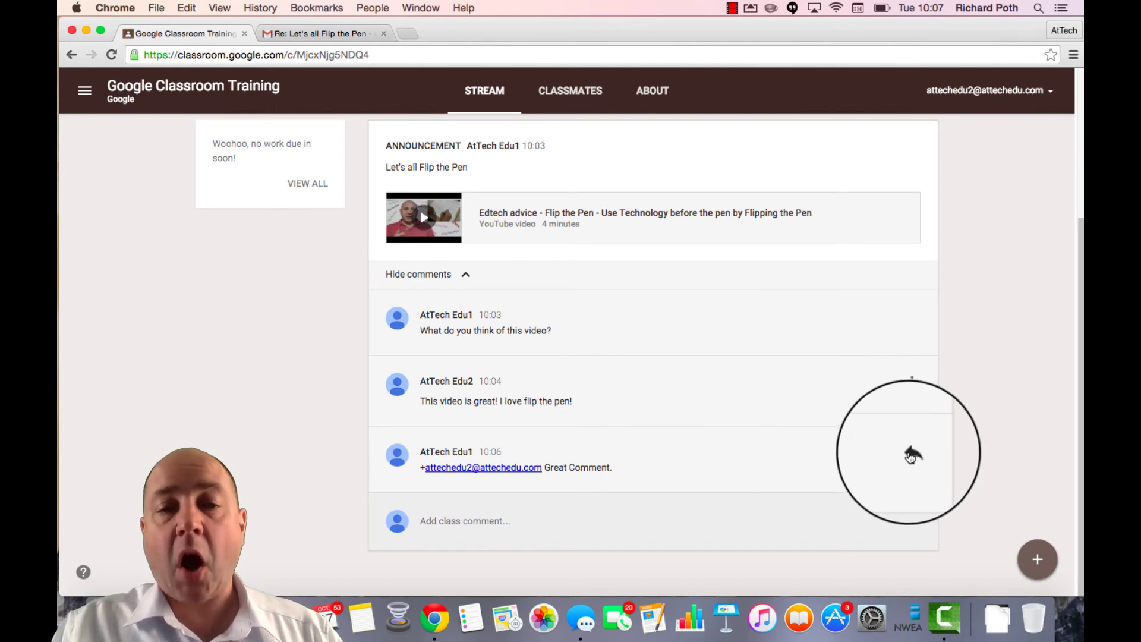
{"action": "left_click", "coordinate": [910, 456]}
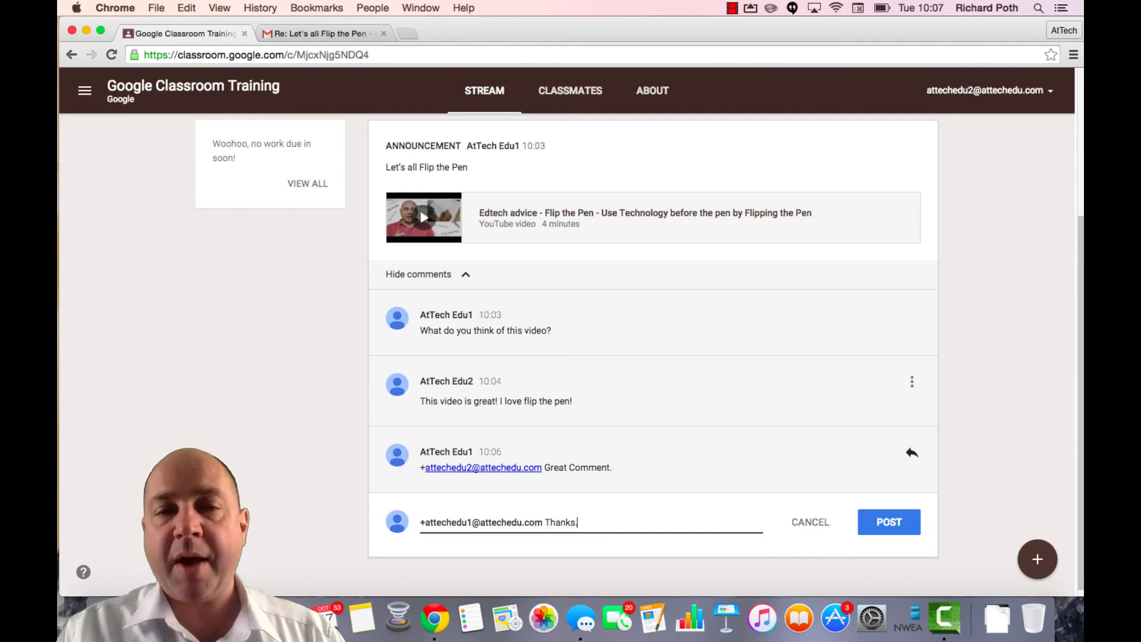
{"action": "scroll", "coordinate": [694, 267], "scroll_direction": "up", "scroll_amount": 5}
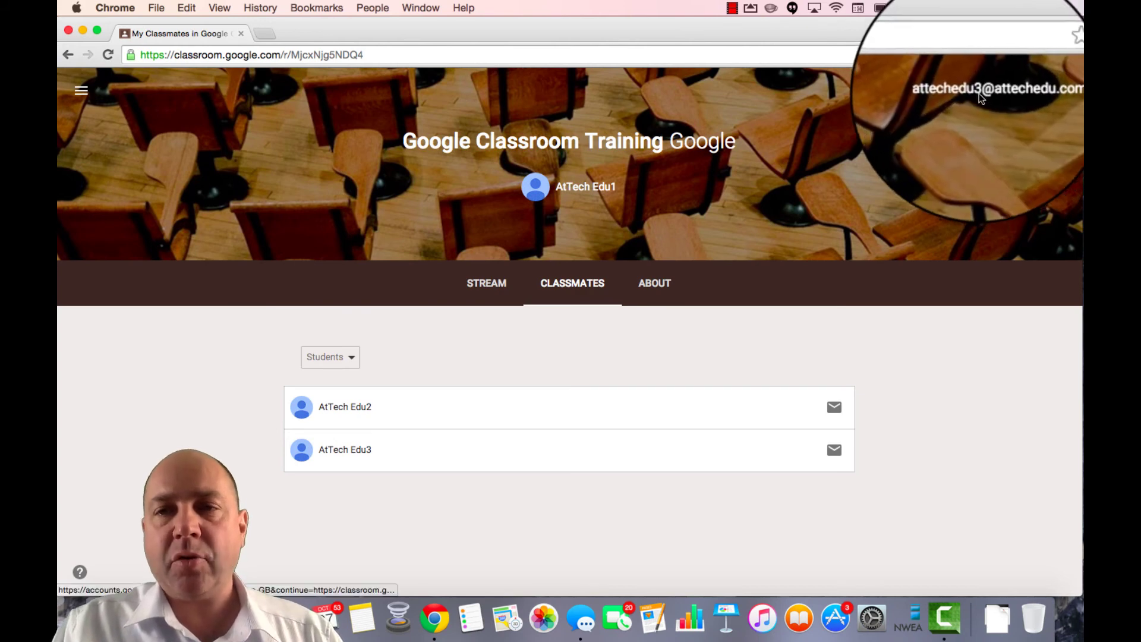
Return to the Stream and expand the Flip the Pen announcement to show all four comments
{"action": "left_click", "coordinate": [492, 283]}
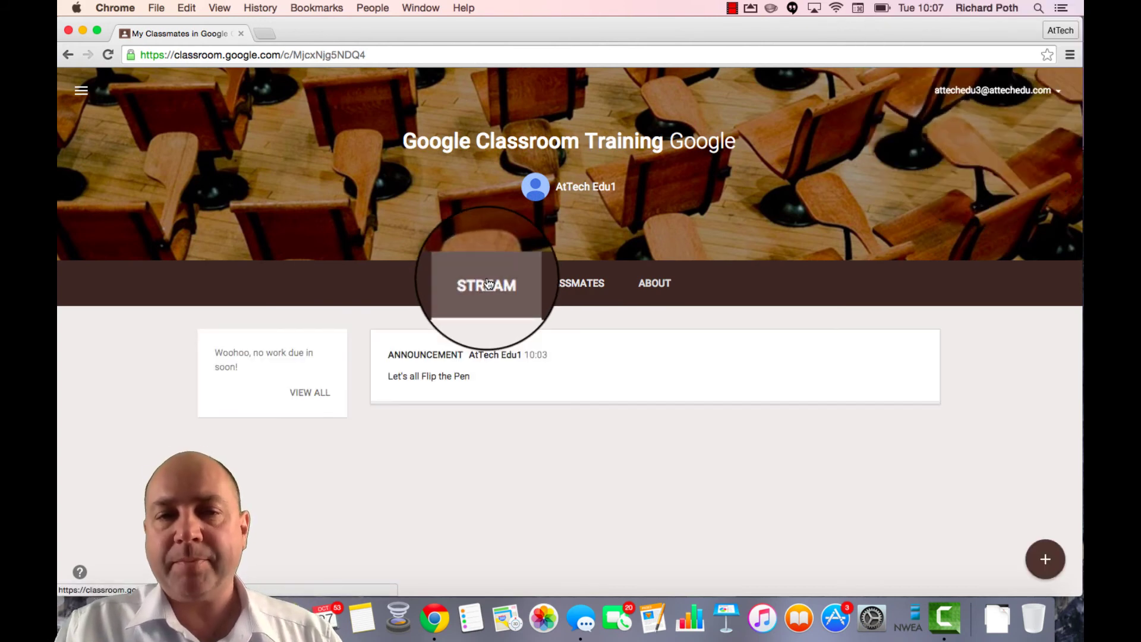
{"action": "scroll", "coordinate": [648, 351], "scroll_direction": "down", "scroll_amount": 3}
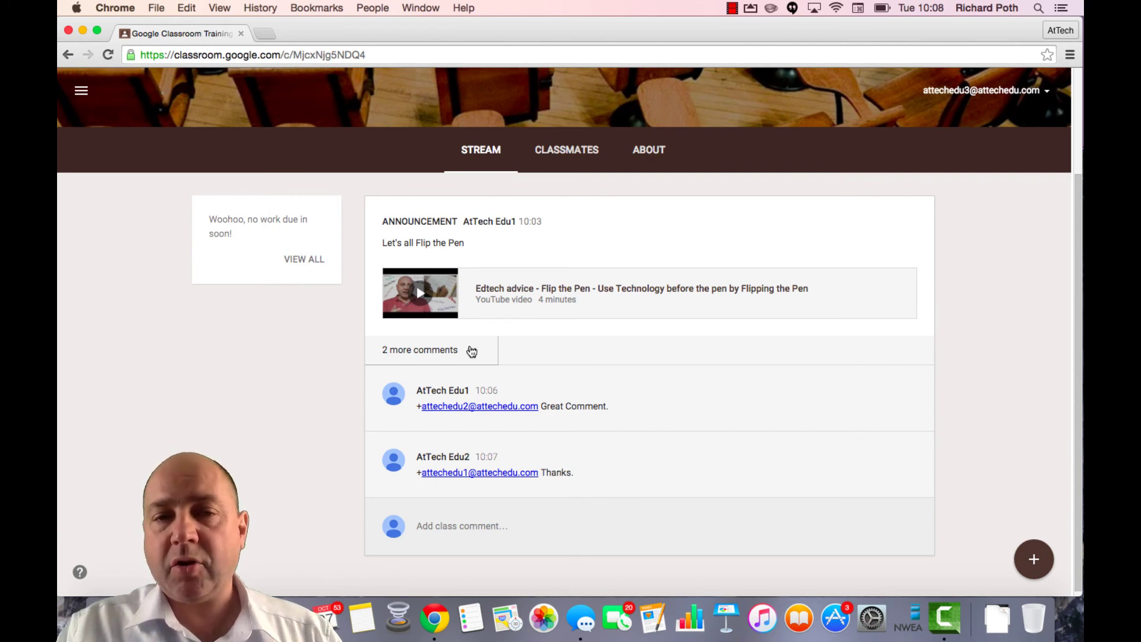
{"action": "left_click", "coordinate": [472, 351]}
{"action": "scroll", "coordinate": [711, 399], "scroll_direction": "down", "scroll_amount": 3}
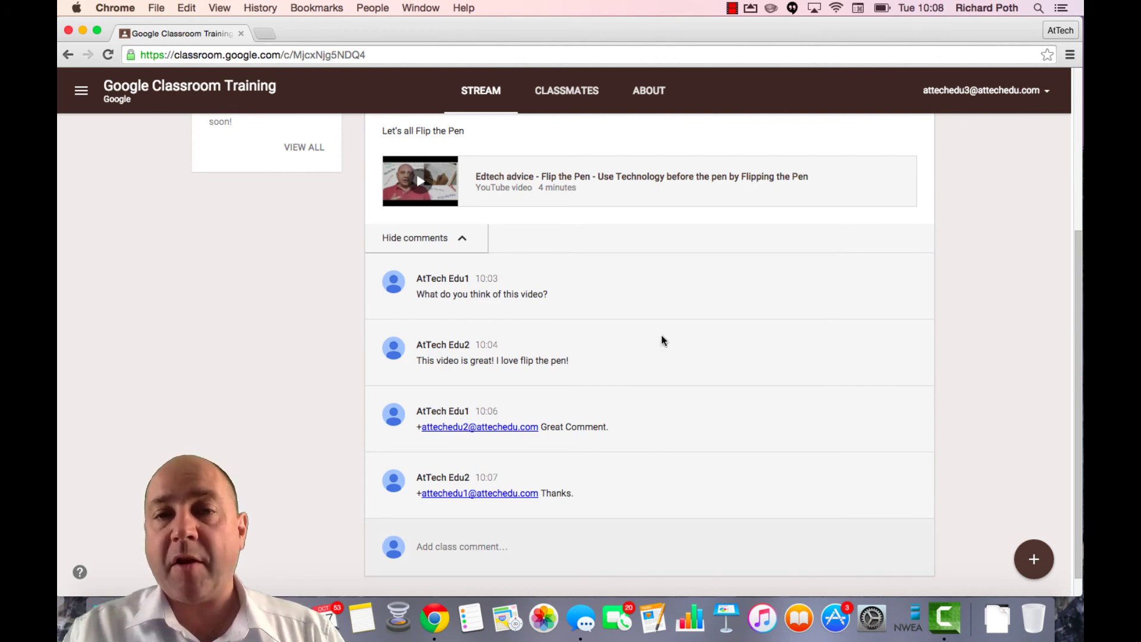
{"action": "scroll", "coordinate": [709, 495], "scroll_direction": "up", "scroll_amount": 5}
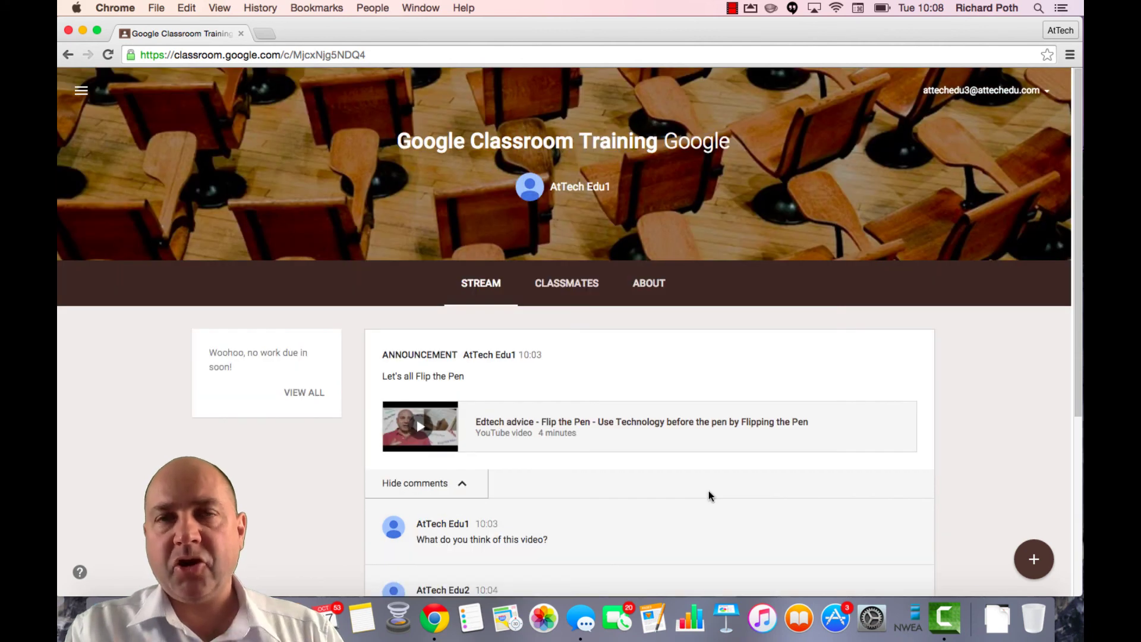